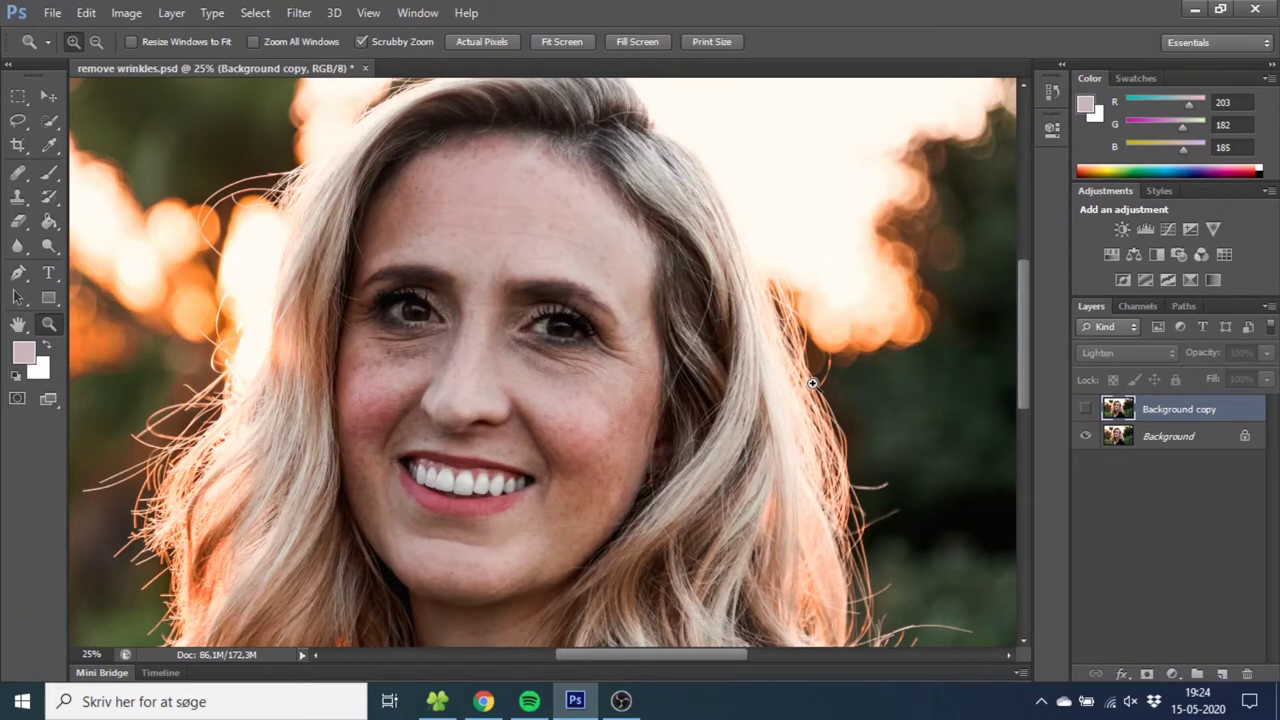
- Toggle the Background copy layer's visibility to compare the retouched portrait with the original
{"action": "left_click", "coordinate": [1086, 411]}
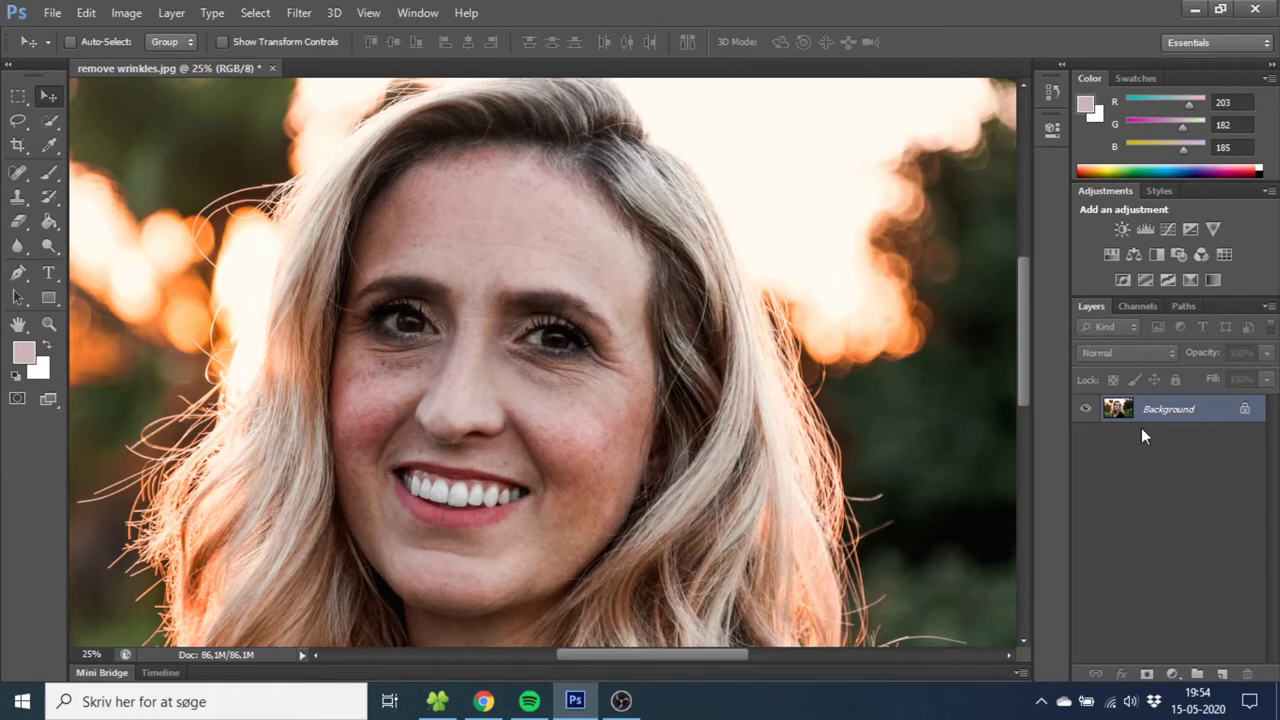
- Duplicate the Background layer and activate the Healing Brush Tool for retouching the copy
{"action": "left_click_drag", "start_coordinate": [1177, 412], "coordinate": [1220, 678]}
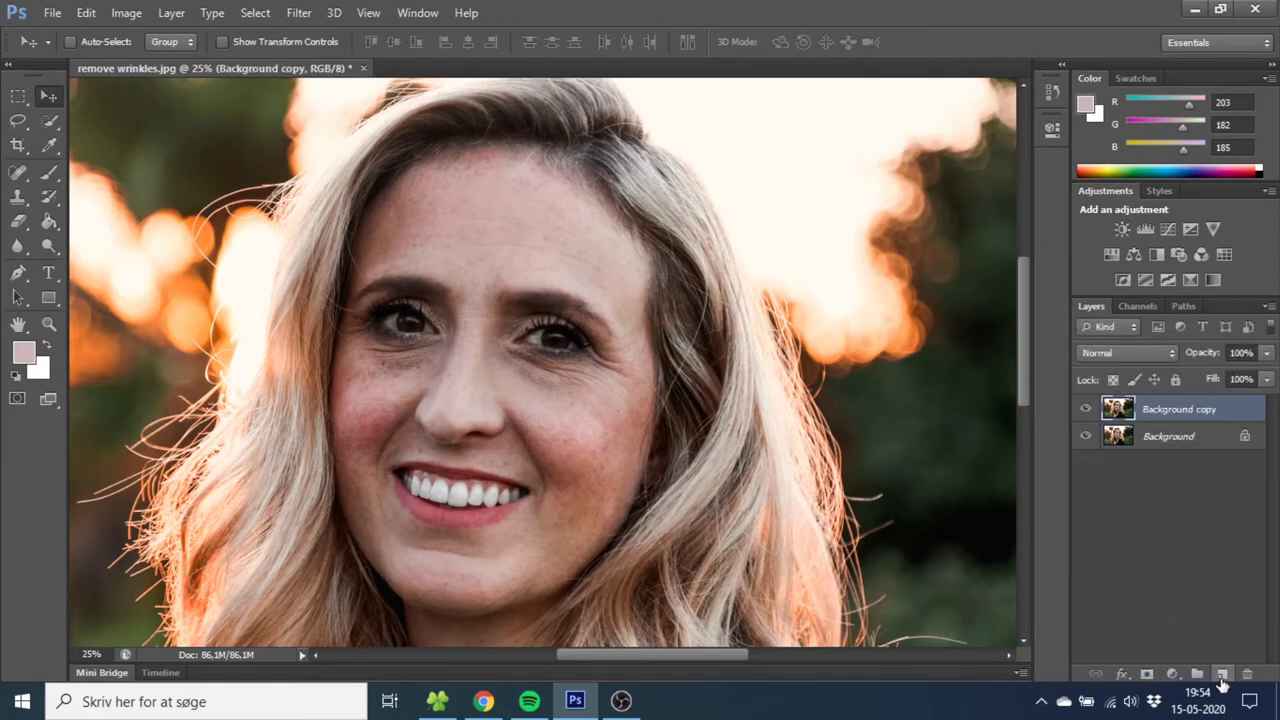
{"action": "left_click", "coordinate": [16, 174]}
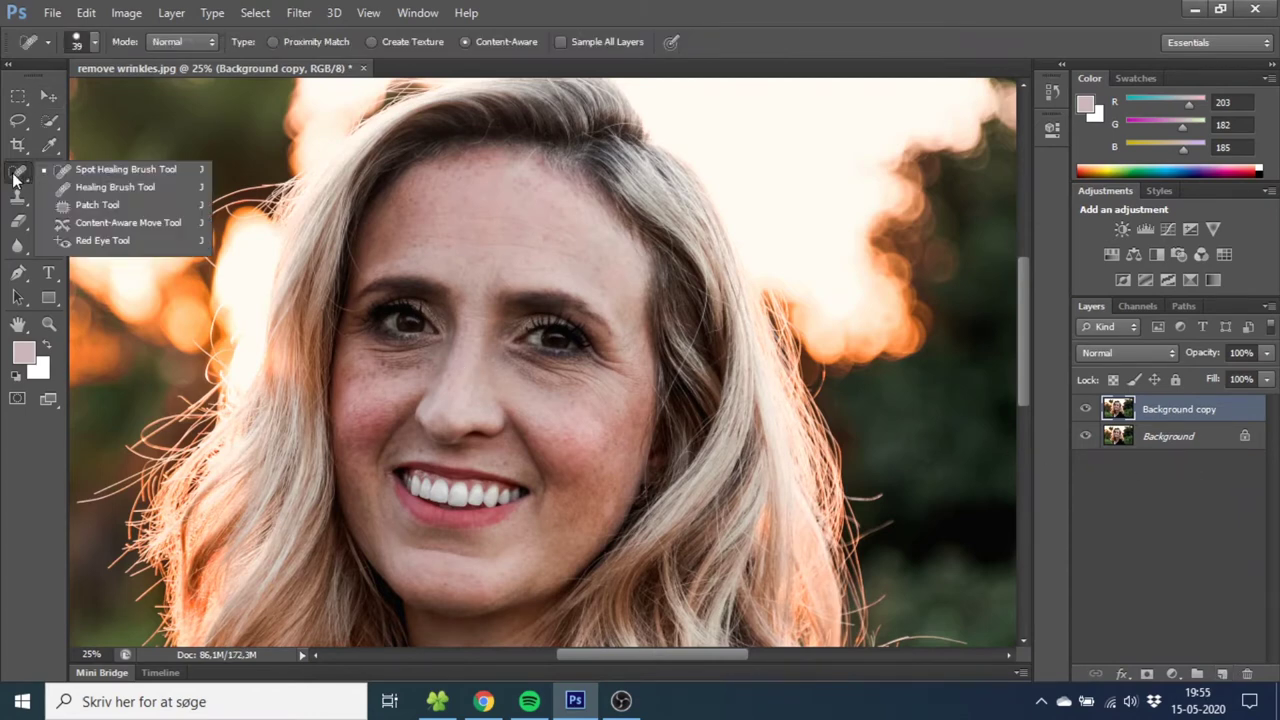
{"action": "left_click", "coordinate": [129, 190]}
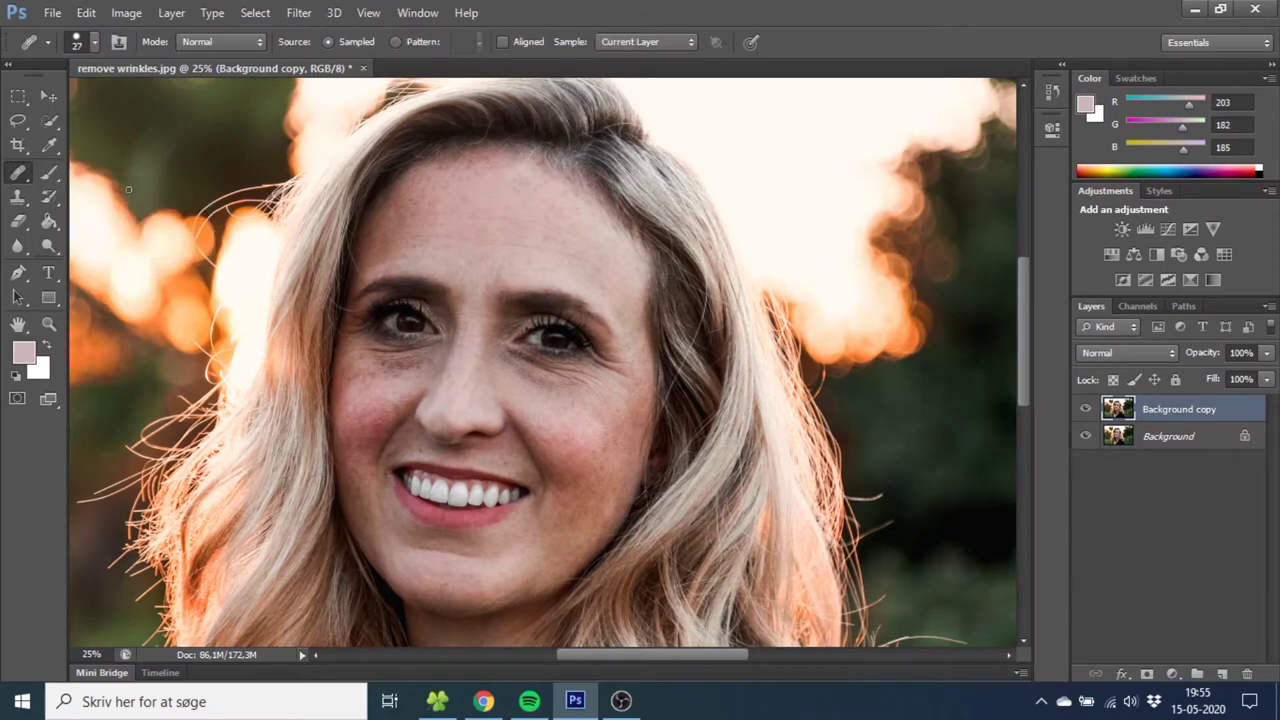
- Sample clean skin and heal the crow's-feet at the outer corner of the eye on the image's right side
{"action": "left_click", "coordinate": [47, 323]}
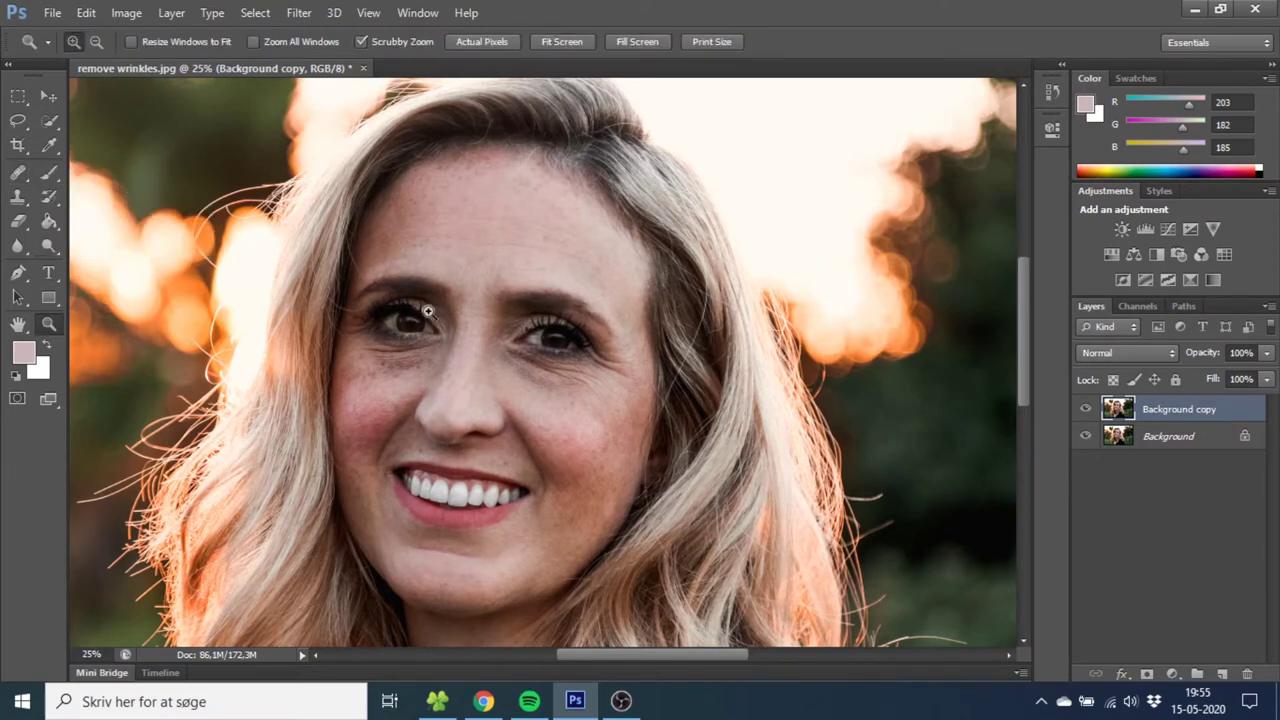
{"action": "left_click", "coordinate": [498, 360]}
{"action": "key", "text": "j"}
{"action": "left_click", "coordinate": [95, 43]}
{"action": "left_click", "coordinate": [95, 43]}
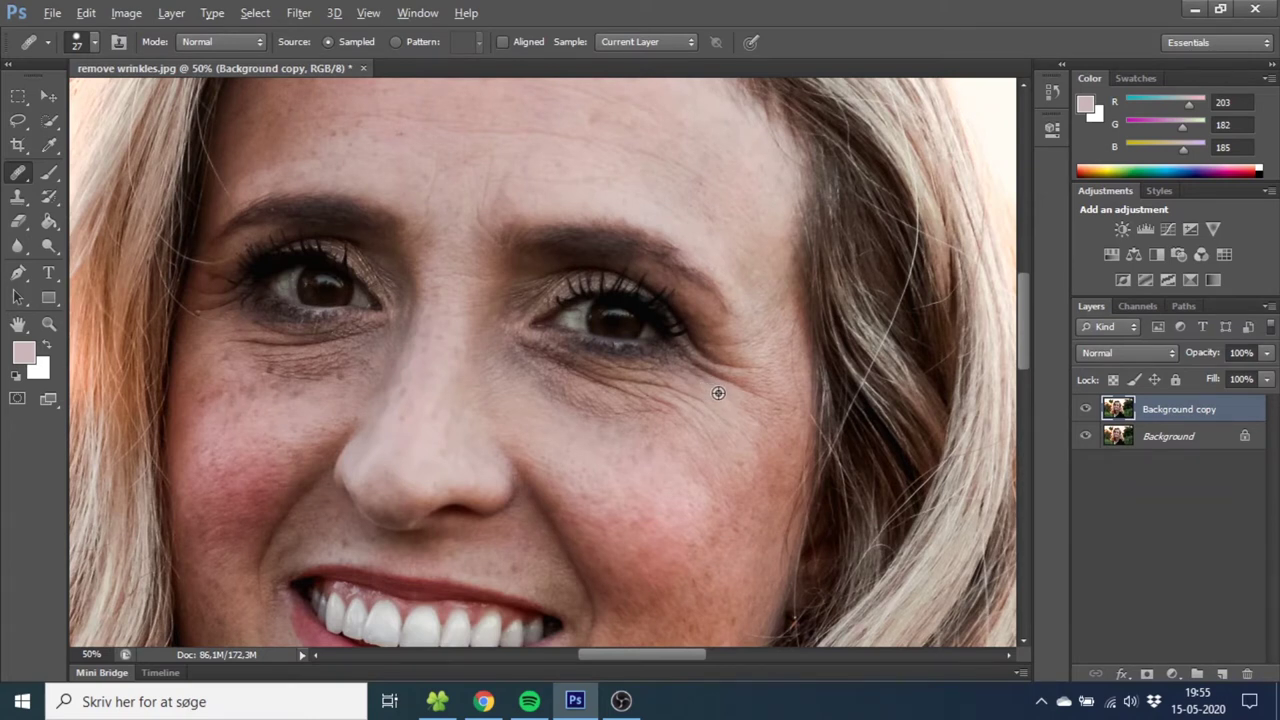
{"action": "key", "text": "alt"}
{"action": "left_click_drag", "start_coordinate": [755, 394], "coordinate": [711, 375]}
{"action": "mouse_move", "coordinate": [732, 374]}
{"action": "left_mouse_down"}
{"action": "mouse_move", "coordinate": [693, 339]}
{"action": "mouse_move", "coordinate": [710, 363]}
{"action": "left_mouse_up"}
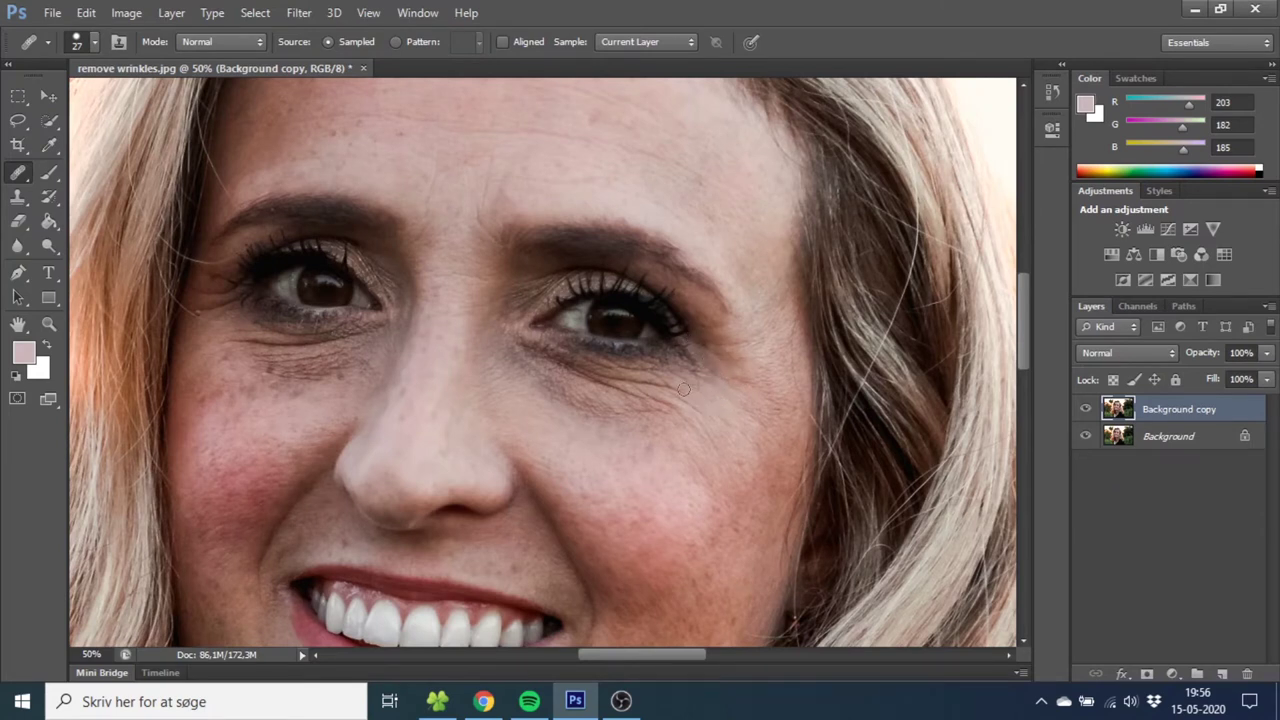
- Heal the wrinkles under the eye on the image's right side and the fine lines beside the nose bridge
{"action": "left_click_drag", "start_coordinate": [686, 399], "coordinate": [590, 358]}
{"action": "left_click_drag", "start_coordinate": [648, 397], "coordinate": [594, 379]}
{"action": "left_click_drag", "start_coordinate": [663, 414], "coordinate": [552, 360]}
{"action": "left_click_drag", "start_coordinate": [676, 358], "coordinate": [612, 364]}
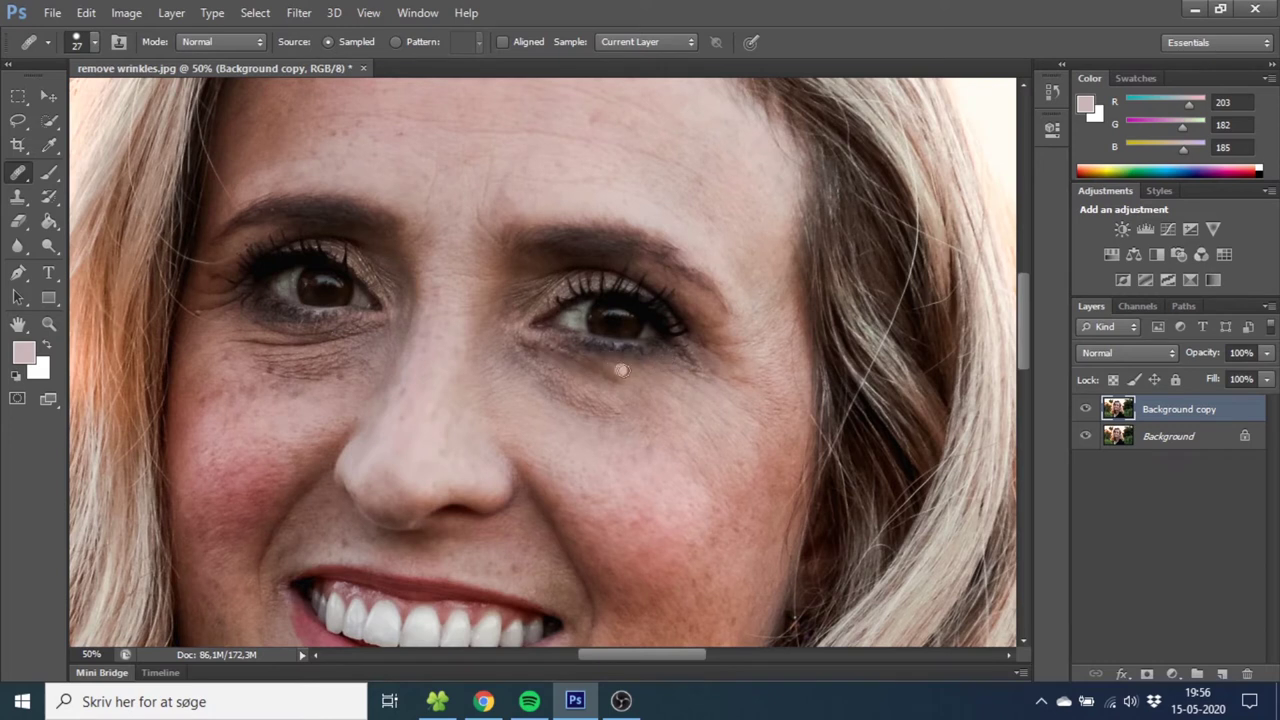
{"action": "left_click_drag", "start_coordinate": [656, 370], "coordinate": [610, 360]}
{"action": "left_click_drag", "start_coordinate": [634, 409], "coordinate": [588, 408]}
{"action": "mouse_move", "coordinate": [525, 286]}
{"action": "left_mouse_down"}
{"action": "mouse_move", "coordinate": [516, 300]}
{"action": "mouse_move", "coordinate": [538, 293]}
{"action": "left_mouse_up"}
{"action": "left_click", "coordinate": [511, 304]}
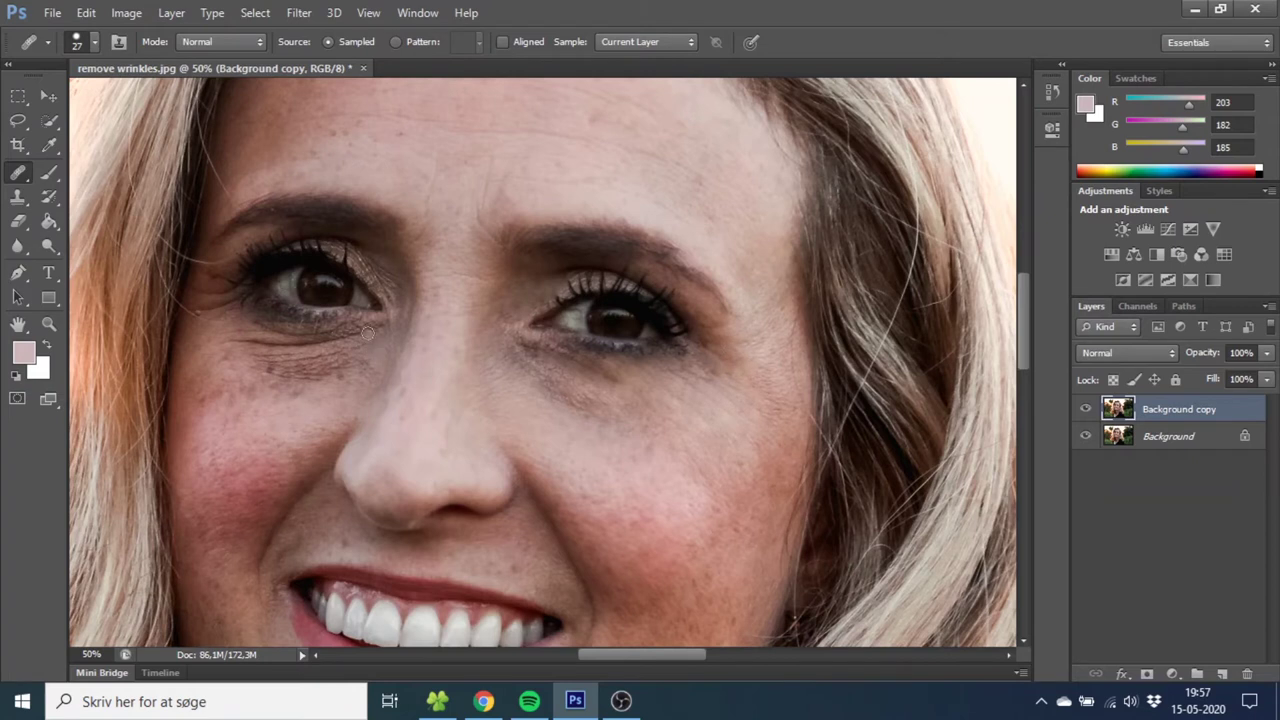
- Heal the wrinkles under and at the outer corner of the eye on the image's left side
{"action": "left_click_drag", "start_coordinate": [372, 331], "coordinate": [244, 345]}
{"action": "left_click_drag", "start_coordinate": [346, 339], "coordinate": [258, 331]}
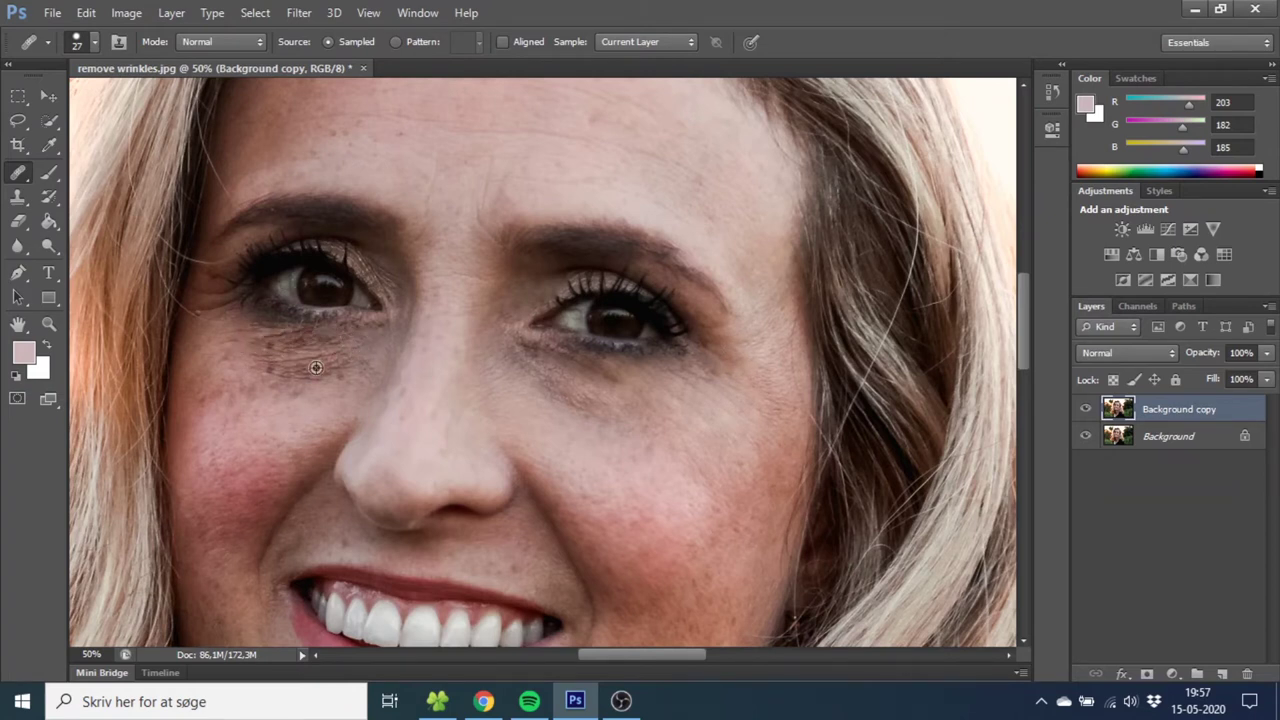
{"action": "left_click", "coordinate": [300, 359]}
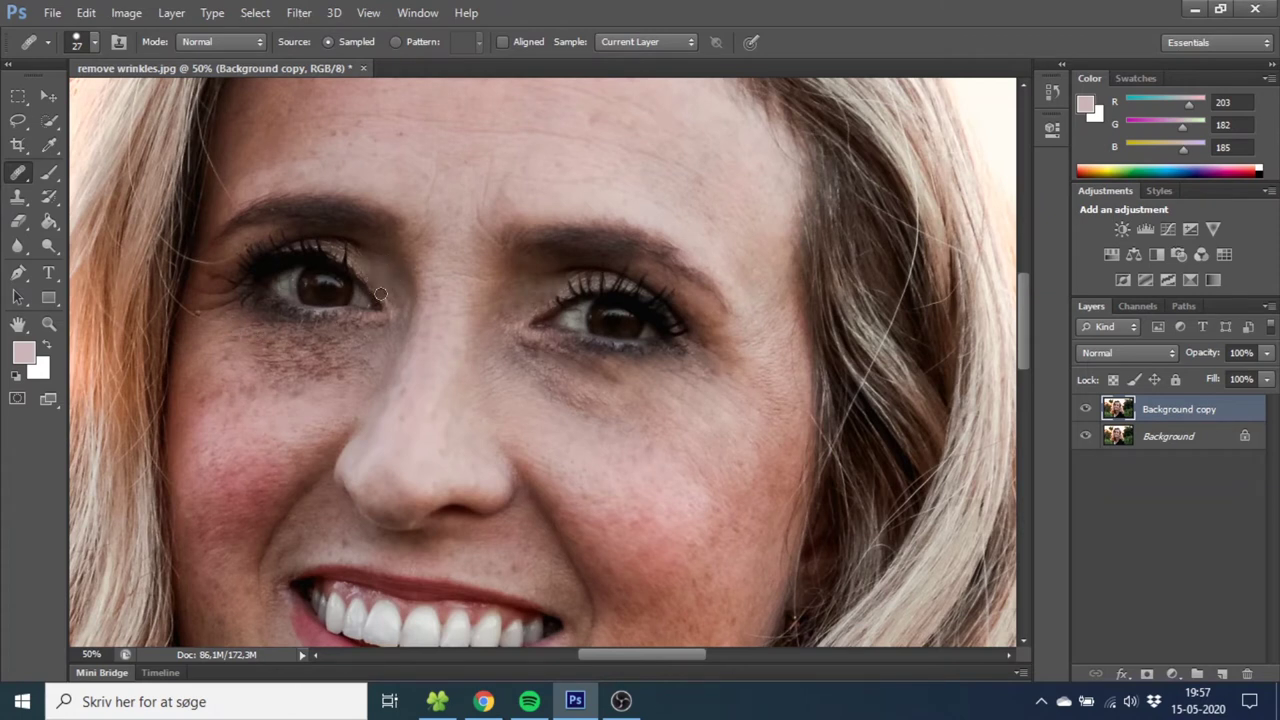
{"action": "left_click", "coordinate": [253, 326], "text": "alt"}
{"action": "left_click_drag", "start_coordinate": [232, 302], "coordinate": [202, 311]}
- Heal the vertical frown line between the eyebrows and the horizontal wrinkles across the forehead
{"action": "scroll", "coordinate": [425, 303], "scroll_direction": "up", "scroll_amount": 3}
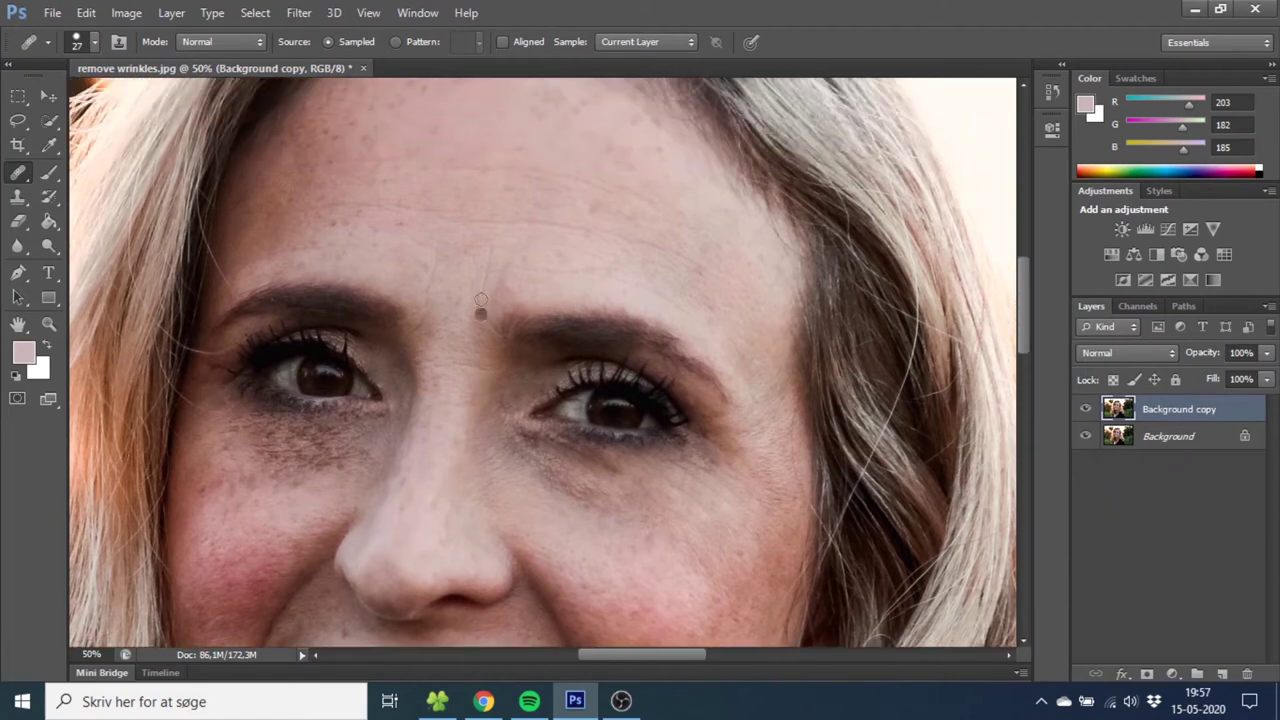
{"action": "left_click_drag", "start_coordinate": [486, 276], "coordinate": [494, 331]}
{"action": "mouse_move", "coordinate": [318, 210]}
{"action": "left_mouse_down"}
{"action": "mouse_move", "coordinate": [407, 208]}
{"action": "mouse_move", "coordinate": [668, 254]}
{"action": "mouse_move", "coordinate": [587, 205]}
{"action": "mouse_move", "coordinate": [576, 179]}
{"action": "mouse_move", "coordinate": [502, 174]}
{"action": "left_mouse_up"}
{"action": "left_click", "coordinate": [627, 216], "text": "alt"}
{"action": "mouse_move", "coordinate": [610, 212]}
{"action": "left_mouse_down"}
{"action": "mouse_move", "coordinate": [611, 191]}
{"action": "mouse_move", "coordinate": [380, 159]}
{"action": "left_mouse_up"}
- Heal the horizontal crease on the chin below the lower lip
{"action": "scroll", "coordinate": [548, 207], "scroll_direction": "down", "scroll_amount": 8}
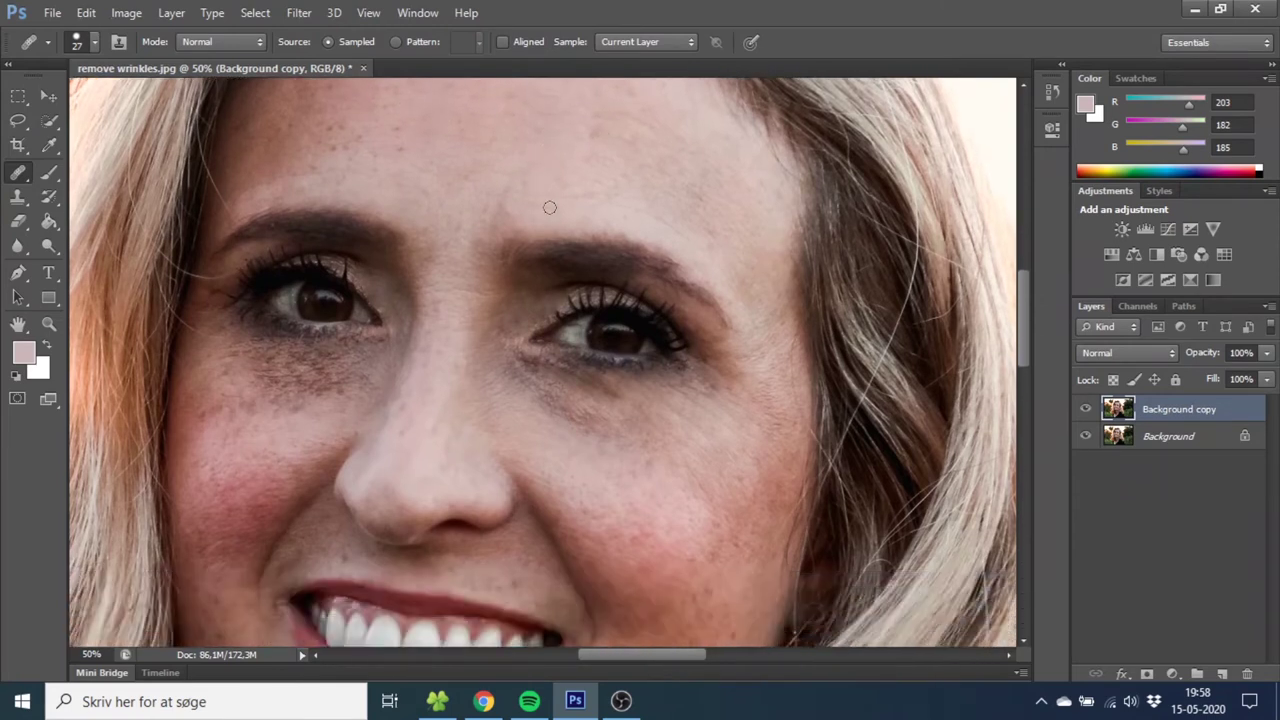
{"action": "scroll", "coordinate": [548, 207], "scroll_direction": "down", "scroll_amount": 2}
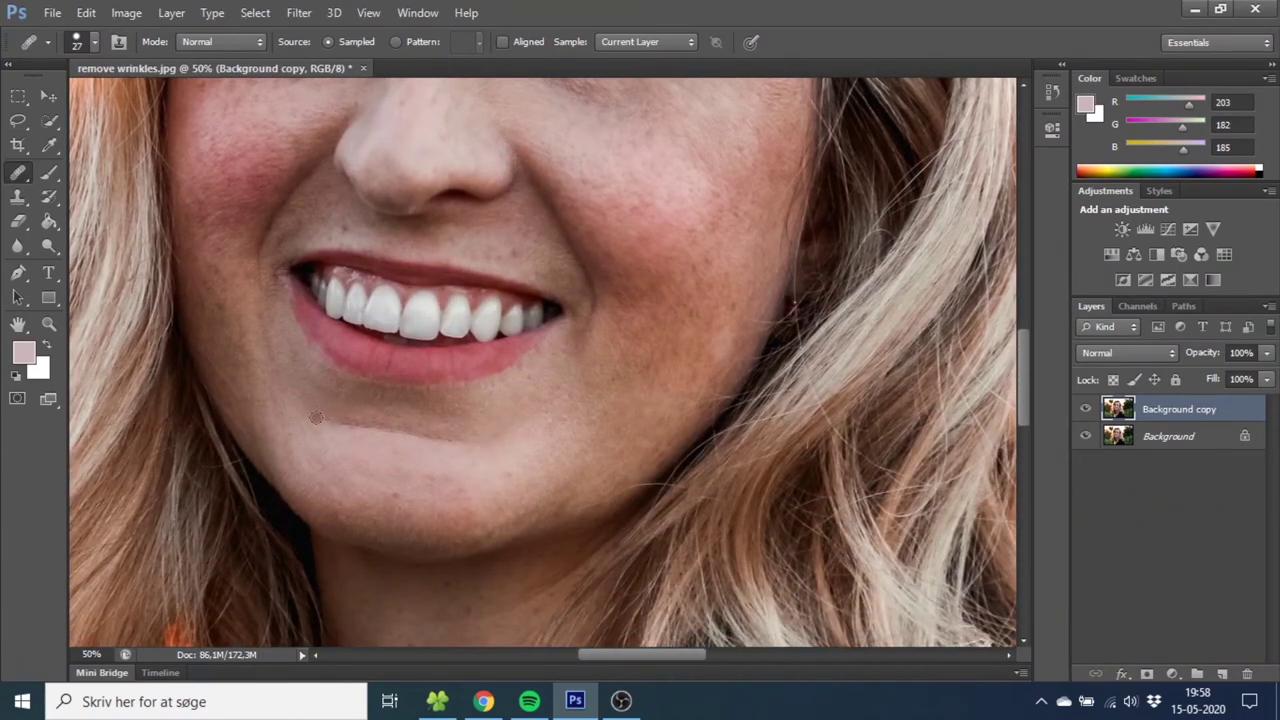
{"action": "left_click_drag", "start_coordinate": [337, 420], "coordinate": [468, 447]}
- Heal the smile lines running from the nose toward the mouth on both cheeks
{"action": "scroll", "coordinate": [555, 395], "scroll_direction": "up", "scroll_amount": 3}
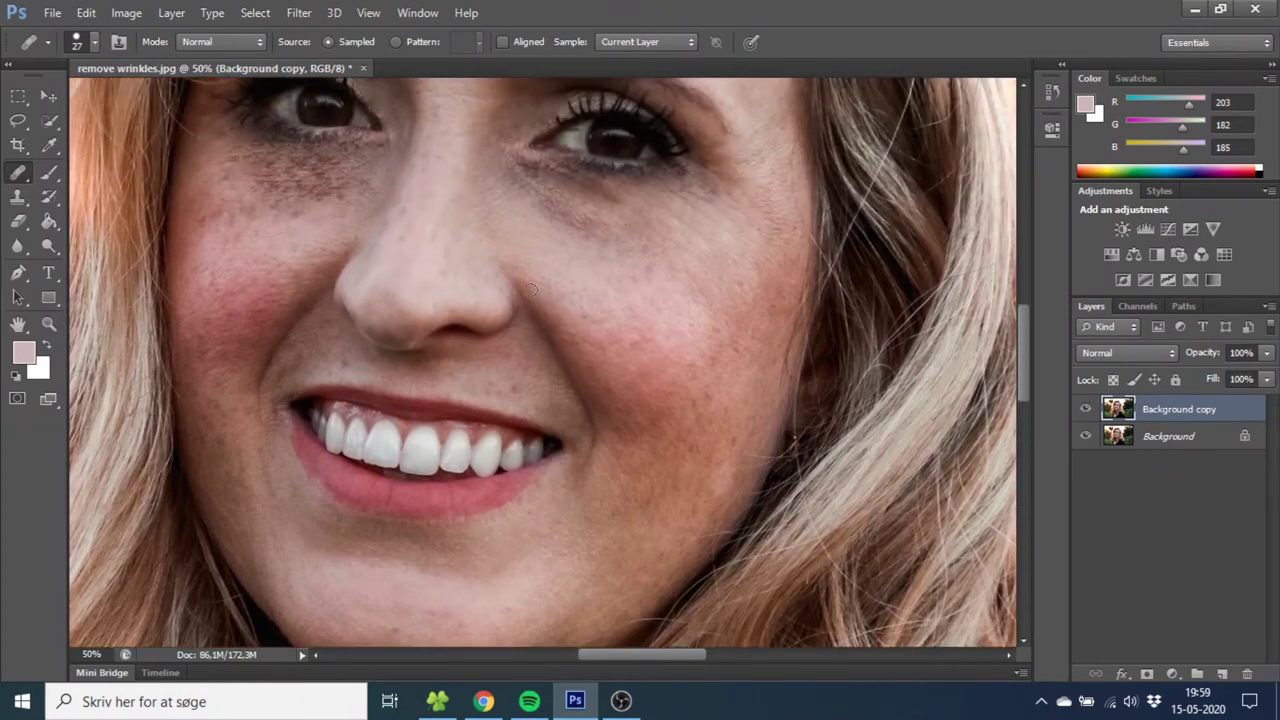
{"action": "mouse_move", "coordinate": [524, 288]}
{"action": "left_mouse_down"}
{"action": "mouse_move", "coordinate": [597, 432]}
{"action": "mouse_move", "coordinate": [568, 351]}
{"action": "mouse_move", "coordinate": [580, 383]}
{"action": "left_mouse_up"}
{"action": "mouse_move", "coordinate": [562, 320]}
{"action": "left_mouse_down"}
{"action": "mouse_move", "coordinate": [593, 425]}
{"action": "mouse_move", "coordinate": [560, 342]}
{"action": "mouse_move", "coordinate": [563, 378]}
{"action": "left_mouse_up"}
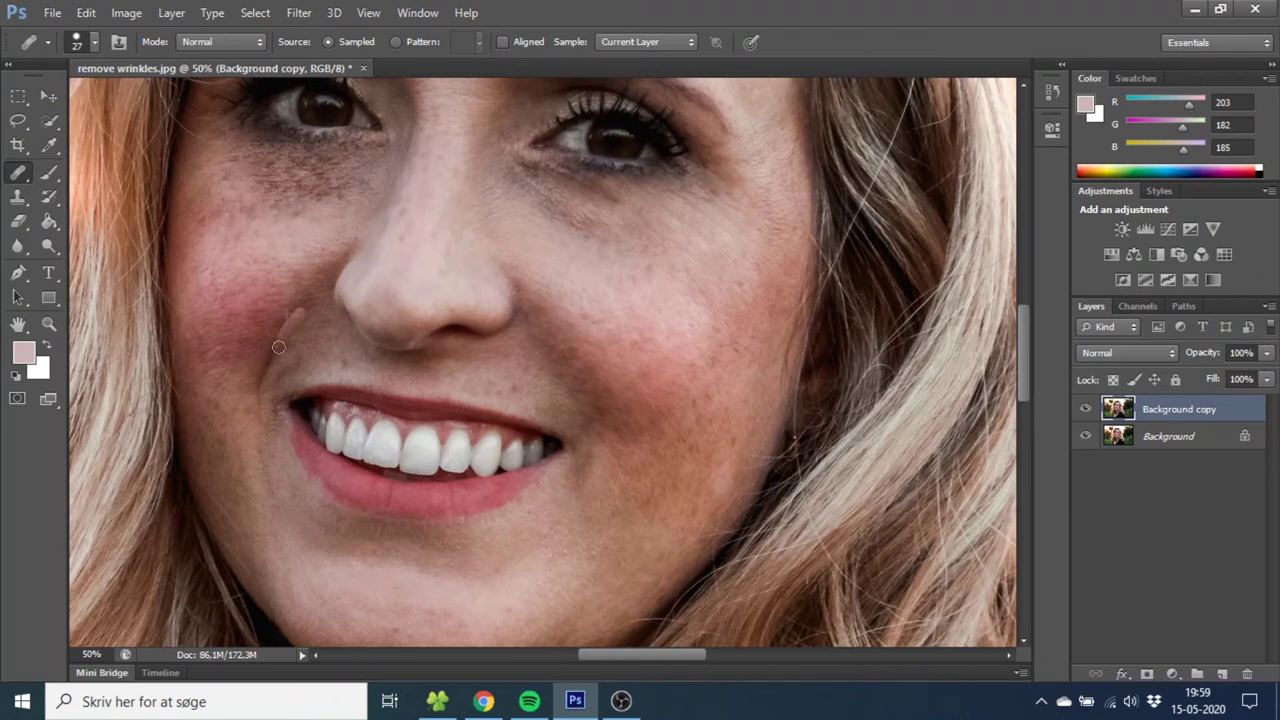
{"action": "left_click_drag", "start_coordinate": [289, 315], "coordinate": [273, 356]}
- Heal the small skin spots on the nose with the Healing Brush
{"action": "scroll", "coordinate": [408, 308], "scroll_direction": "up", "scroll_amount": 1}
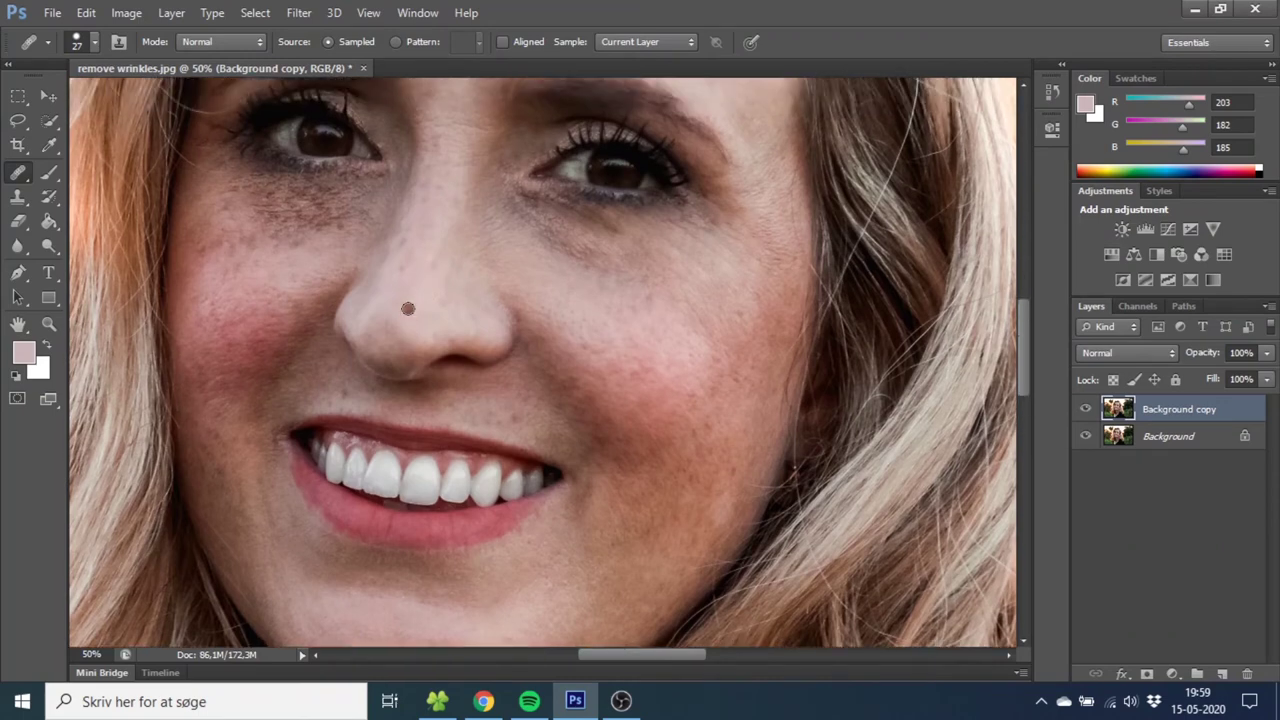
{"action": "scroll", "coordinate": [408, 308], "scroll_direction": "up", "scroll_amount": 1}
{"action": "left_click", "coordinate": [456, 310]}
{"action": "left_click", "coordinate": [405, 311]}
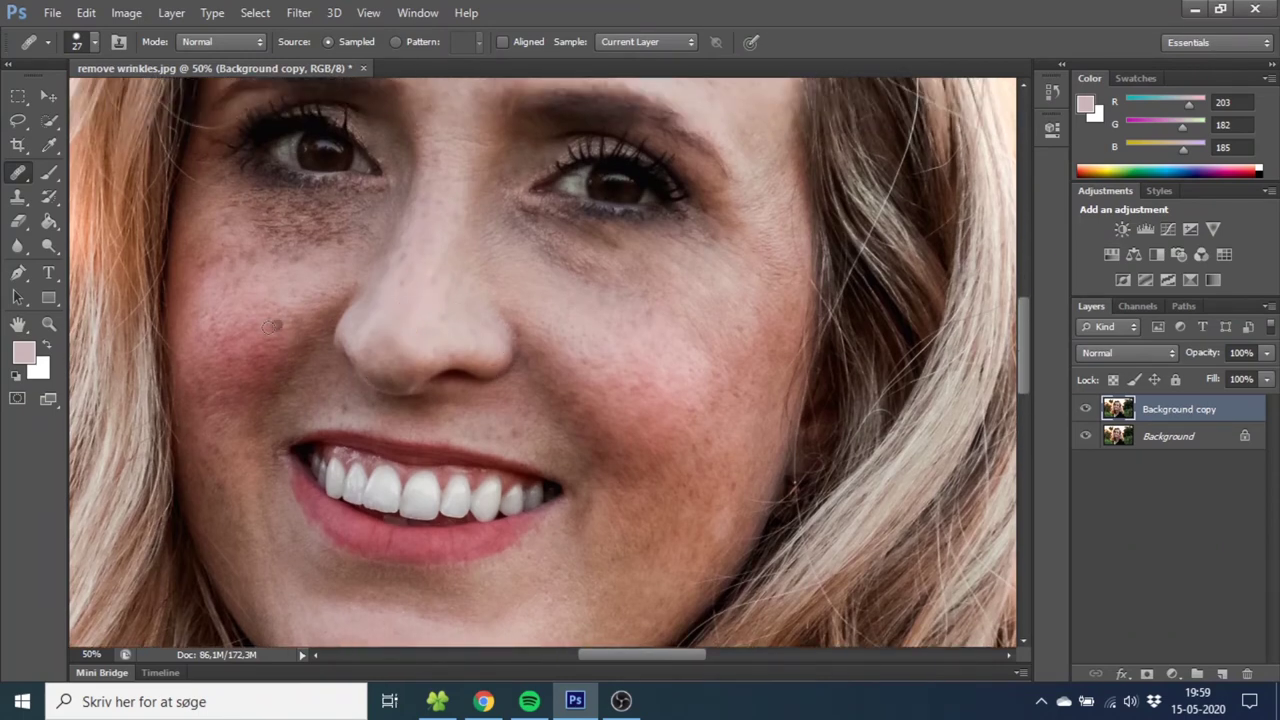
- Zoom out to the whole portrait and set the Background copy layer's blend mode to Lighten
{"action": "left_click", "coordinate": [47, 324]}
{"action": "left_click", "coordinate": [437, 271], "text": "alt"}
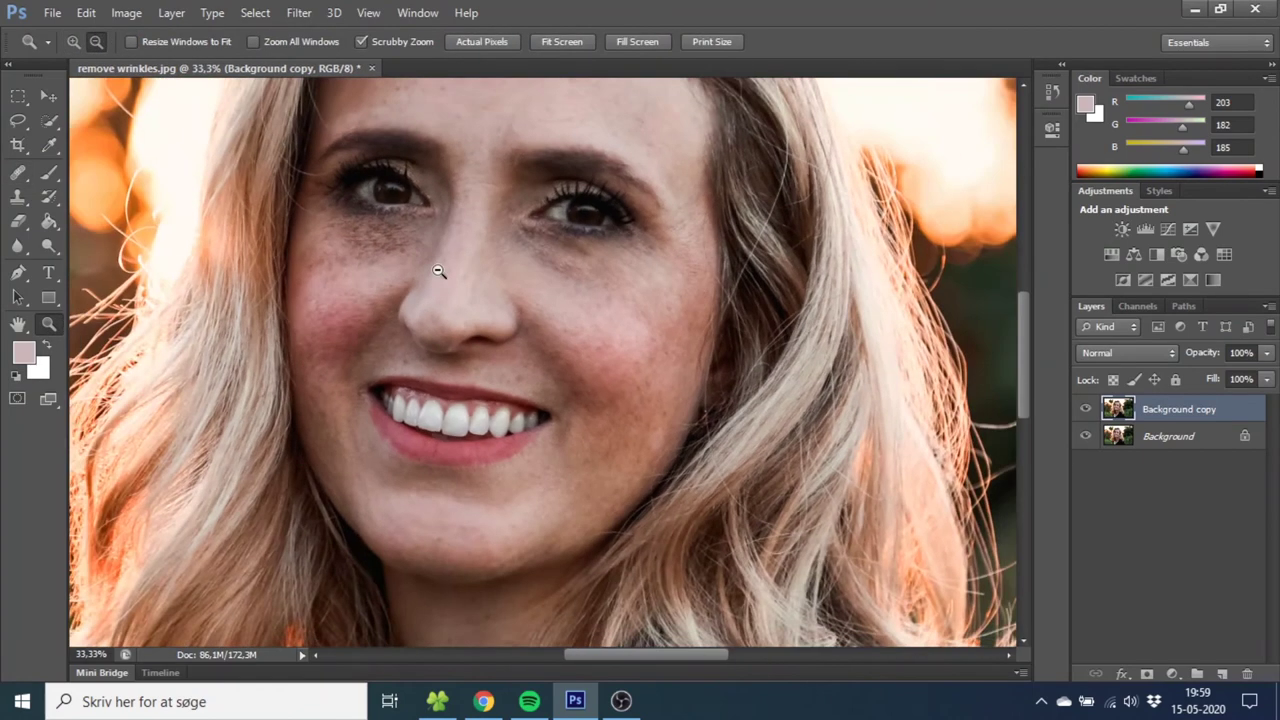
{"action": "left_click", "coordinate": [514, 266], "text": "alt"}
{"action": "left_click", "coordinate": [515, 270], "text": "alt"}
{"action": "scroll", "coordinate": [525, 278], "scroll_direction": "up", "scroll_amount": 1}
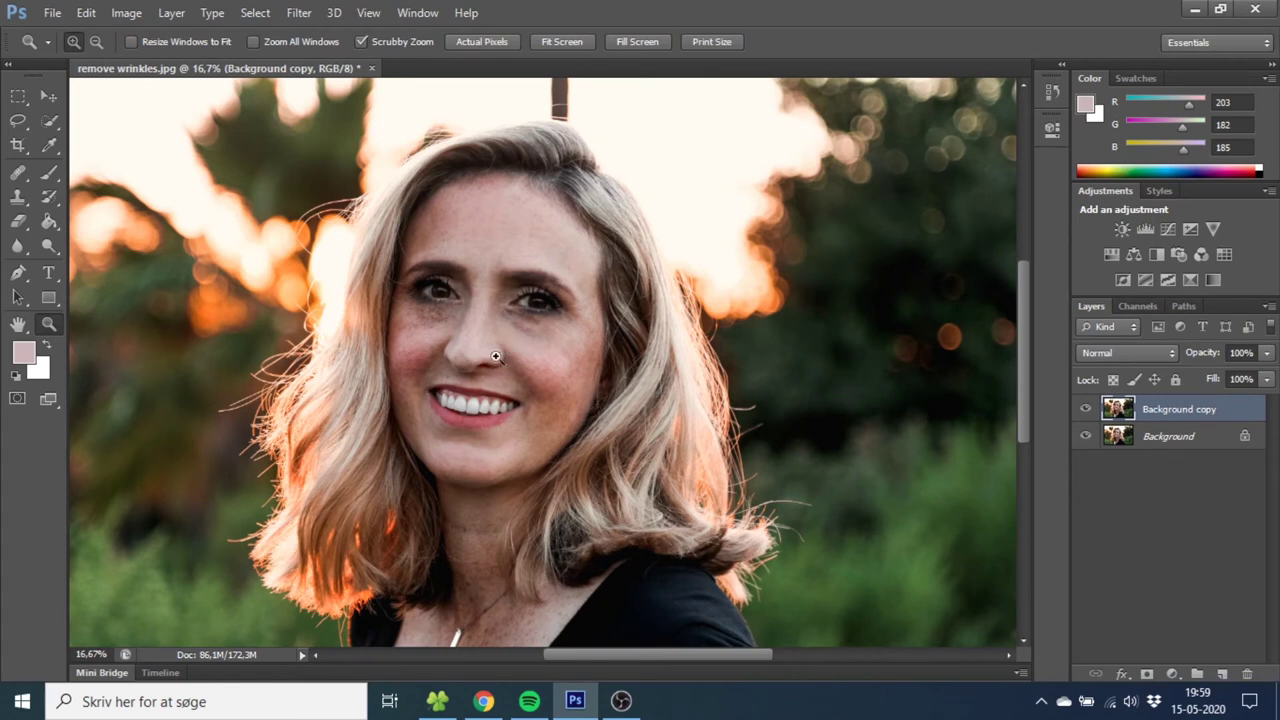
{"action": "left_click", "coordinate": [1121, 352]}
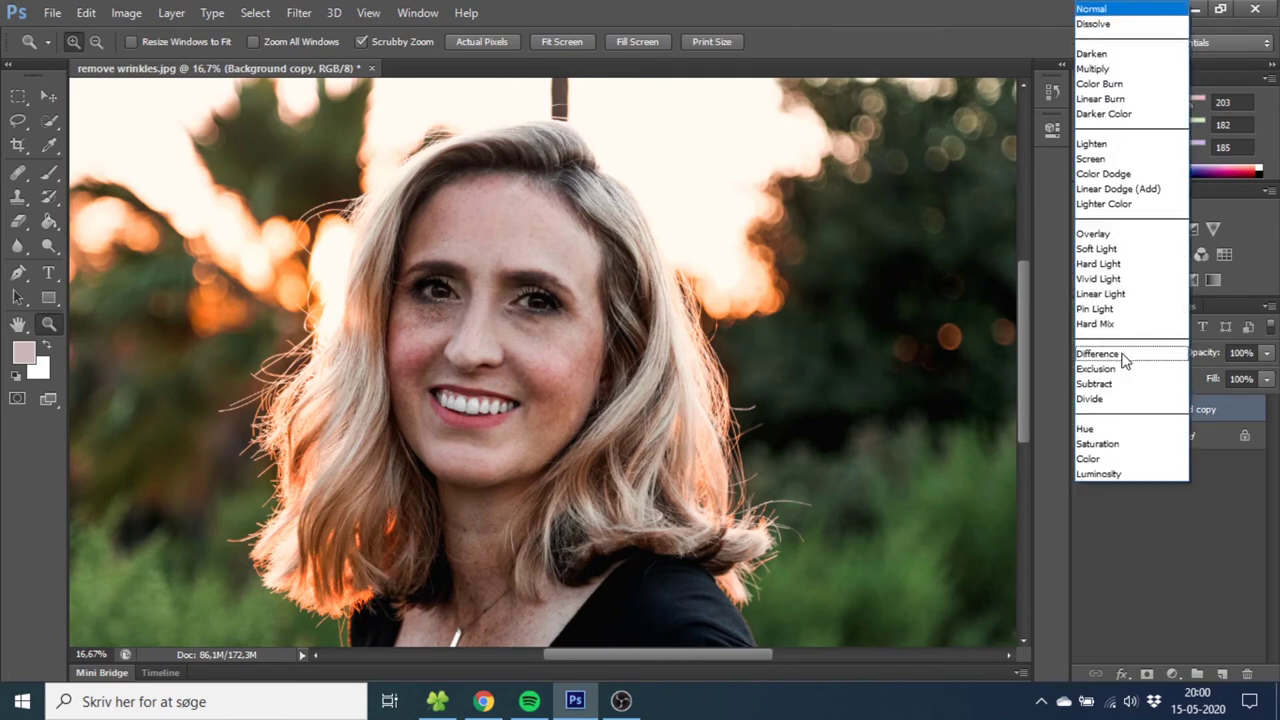
{"action": "left_click", "coordinate": [1092, 146]}
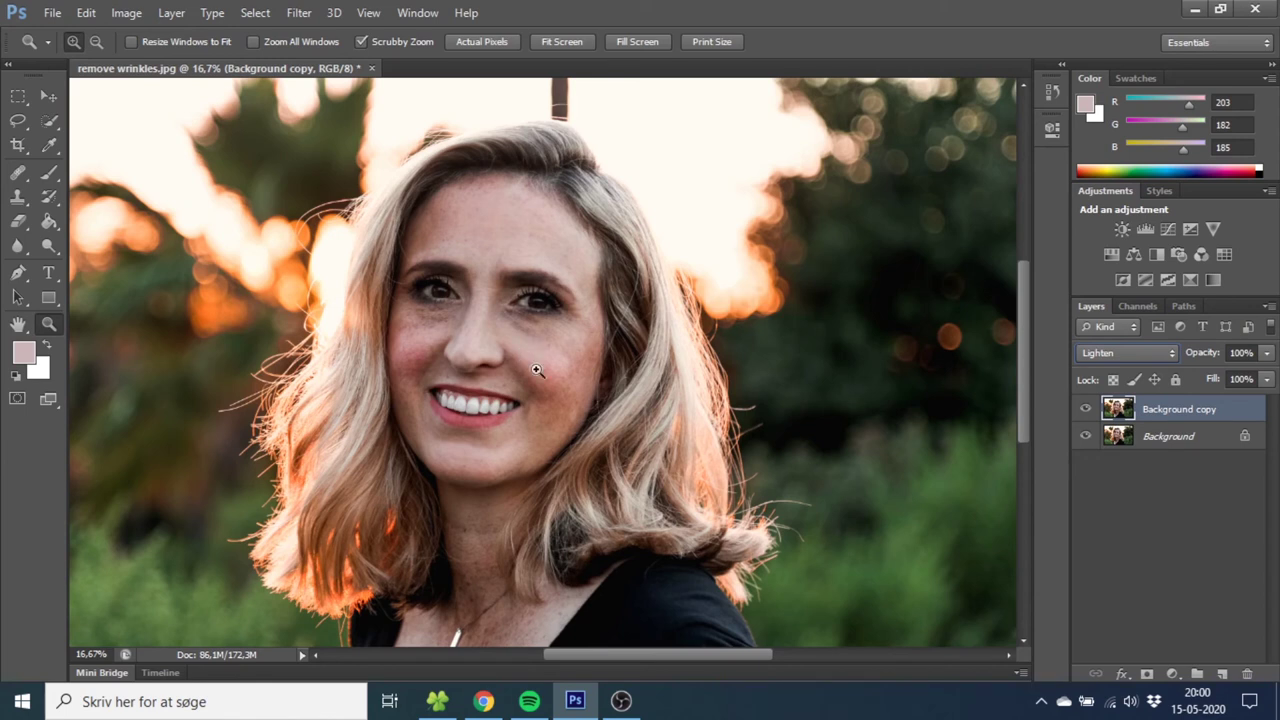
- Try the Background copy layer at 50% opacity against the original, and return its opacity to 100%
{"action": "left_click", "coordinate": [1266, 353]}
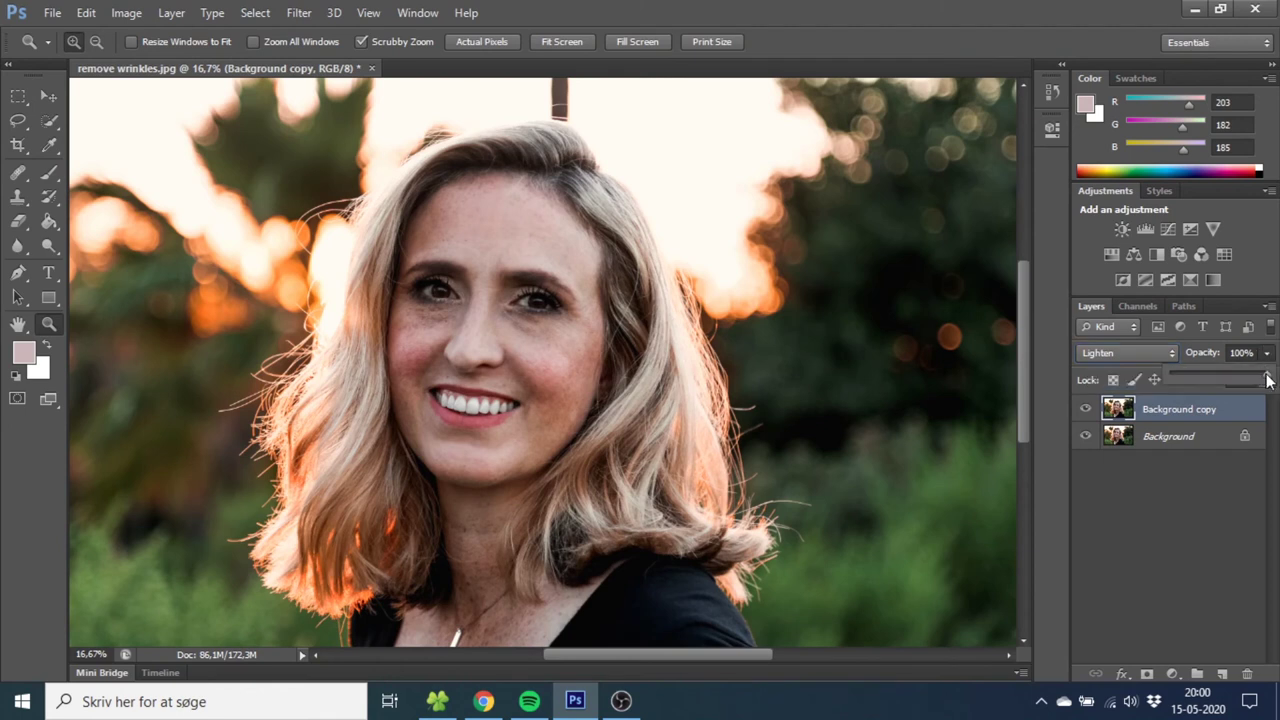
{"action": "left_click_drag", "start_coordinate": [1266, 378], "coordinate": [1237, 378]}
{"action": "left_click", "coordinate": [1086, 410]}
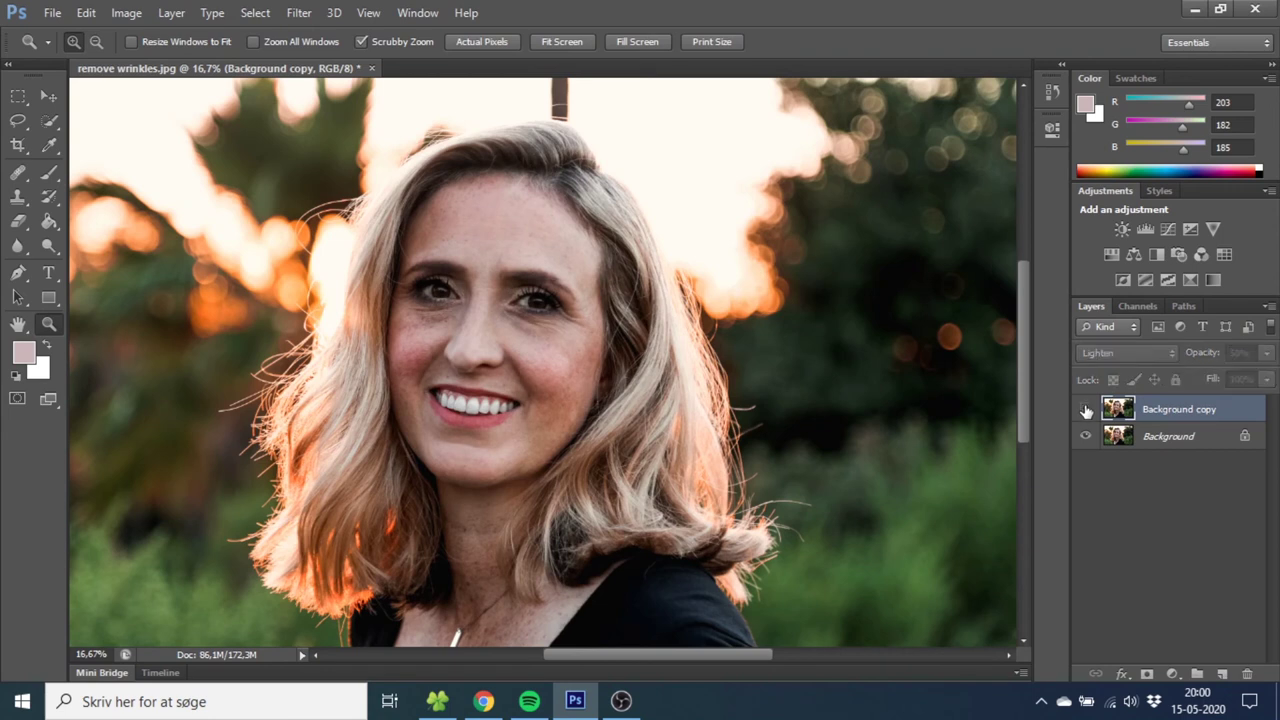
{"action": "left_click", "coordinate": [1086, 410]}
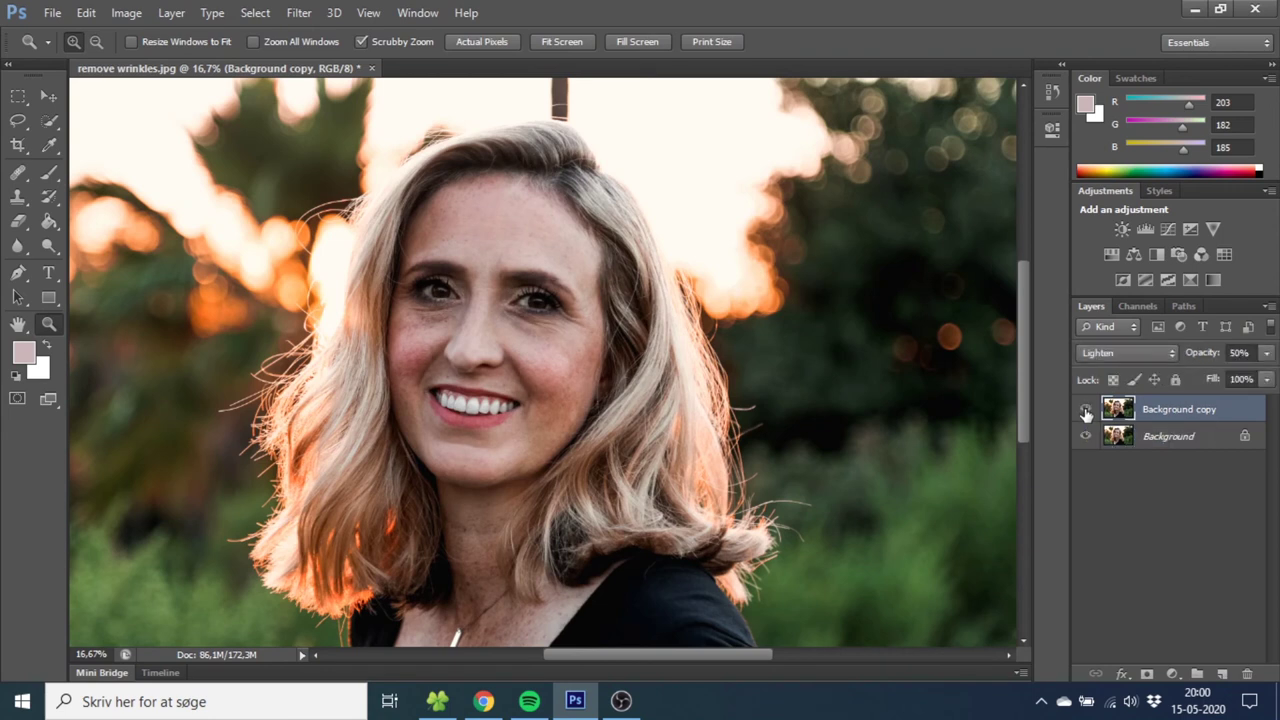
{"action": "left_click", "coordinate": [1265, 353]}
{"action": "left_click_drag", "start_coordinate": [1227, 373], "coordinate": [1268, 373]}
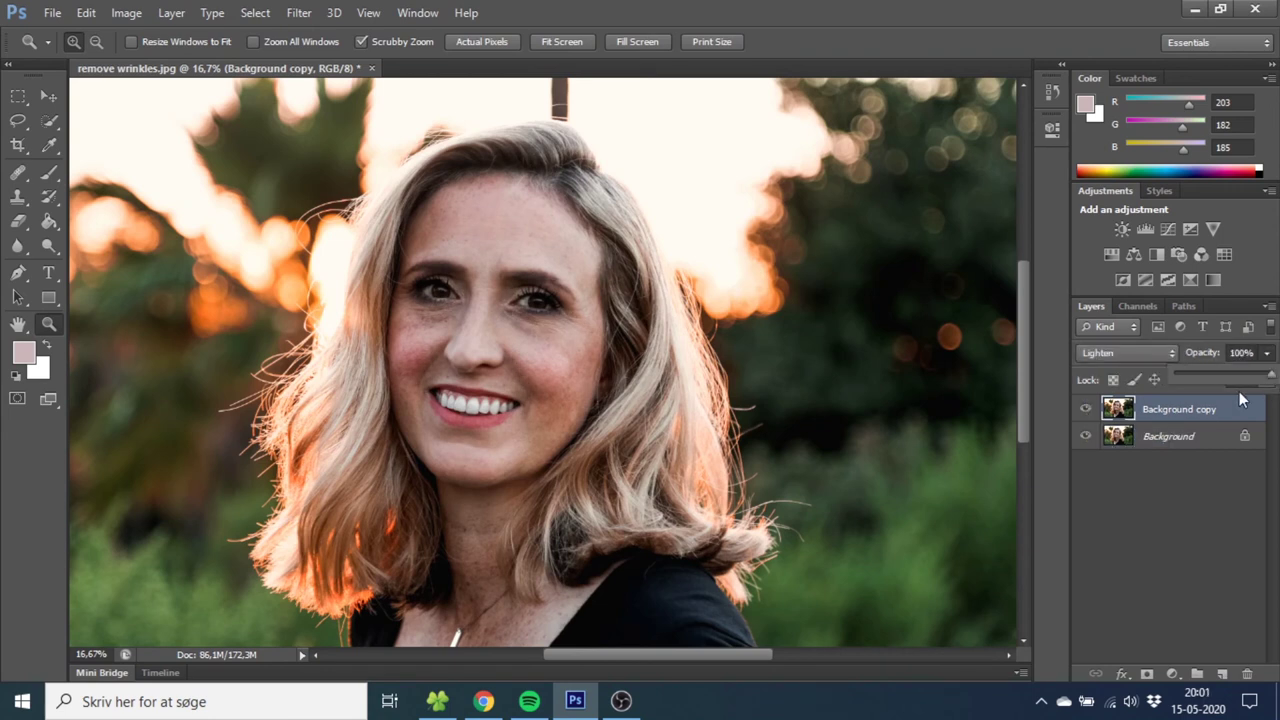
- Toggle the Background copy layer's visibility to compare the full-strength retouch with the original portrait
{"action": "left_click", "coordinate": [1086, 411]}
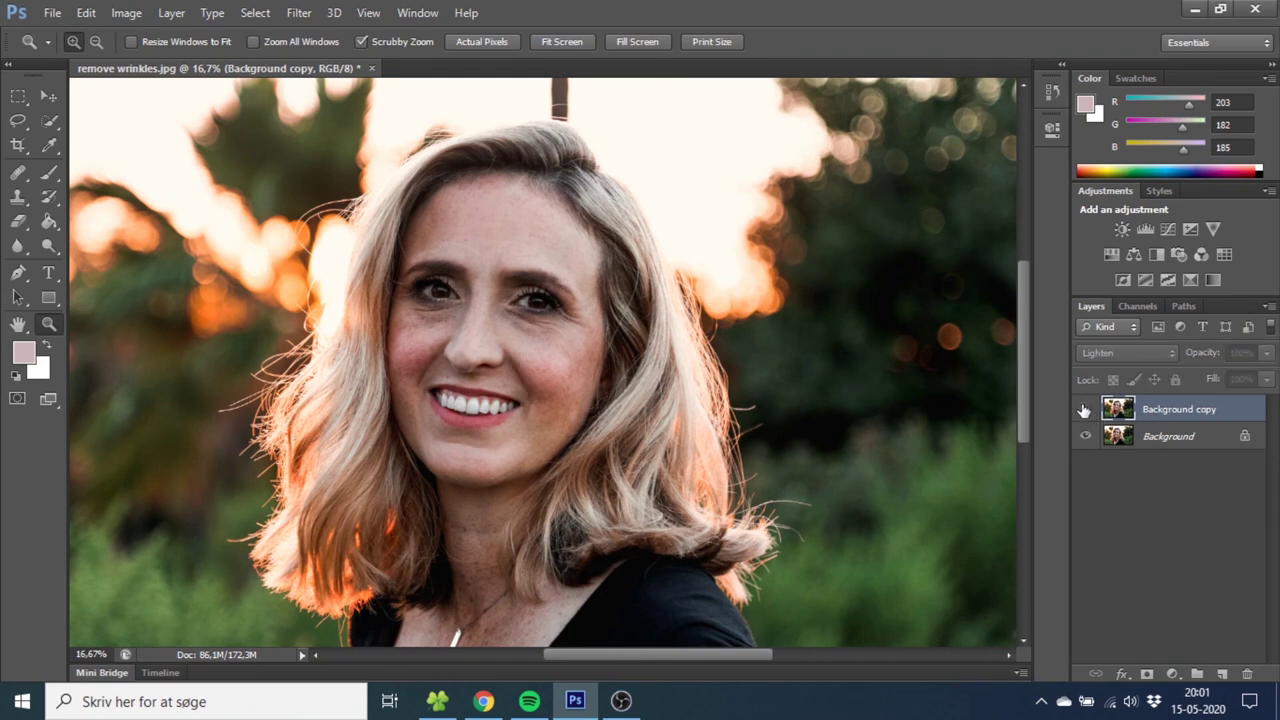
{"action": "left_click", "coordinate": [1085, 410]}
{"action": "left_click", "coordinate": [1084, 410]}
{"action": "left_click", "coordinate": [1084, 410]}
- Set the Background copy layer's opacity to 50%
{"action": "left_click", "coordinate": [1267, 353]}
{"action": "left_click_drag", "start_coordinate": [1265, 368], "coordinate": [1235, 376]}
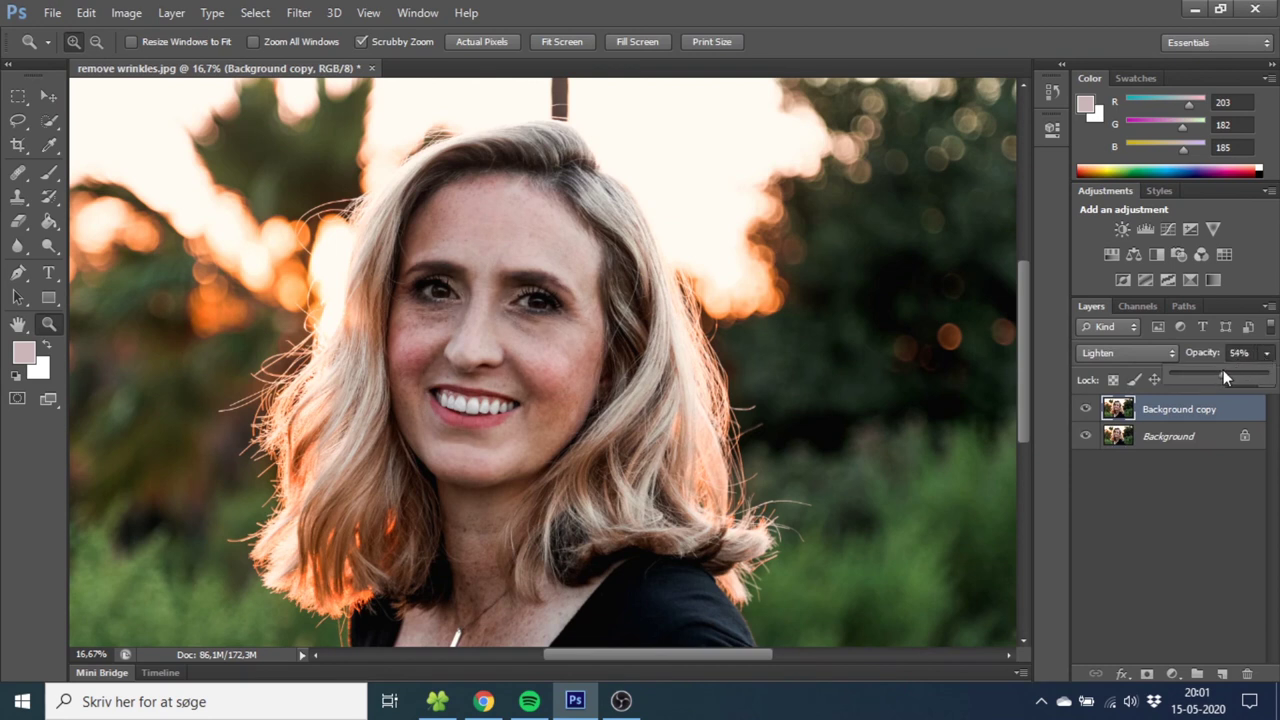
{"action": "left_click_drag", "start_coordinate": [1217, 372], "coordinate": [1219, 373]}
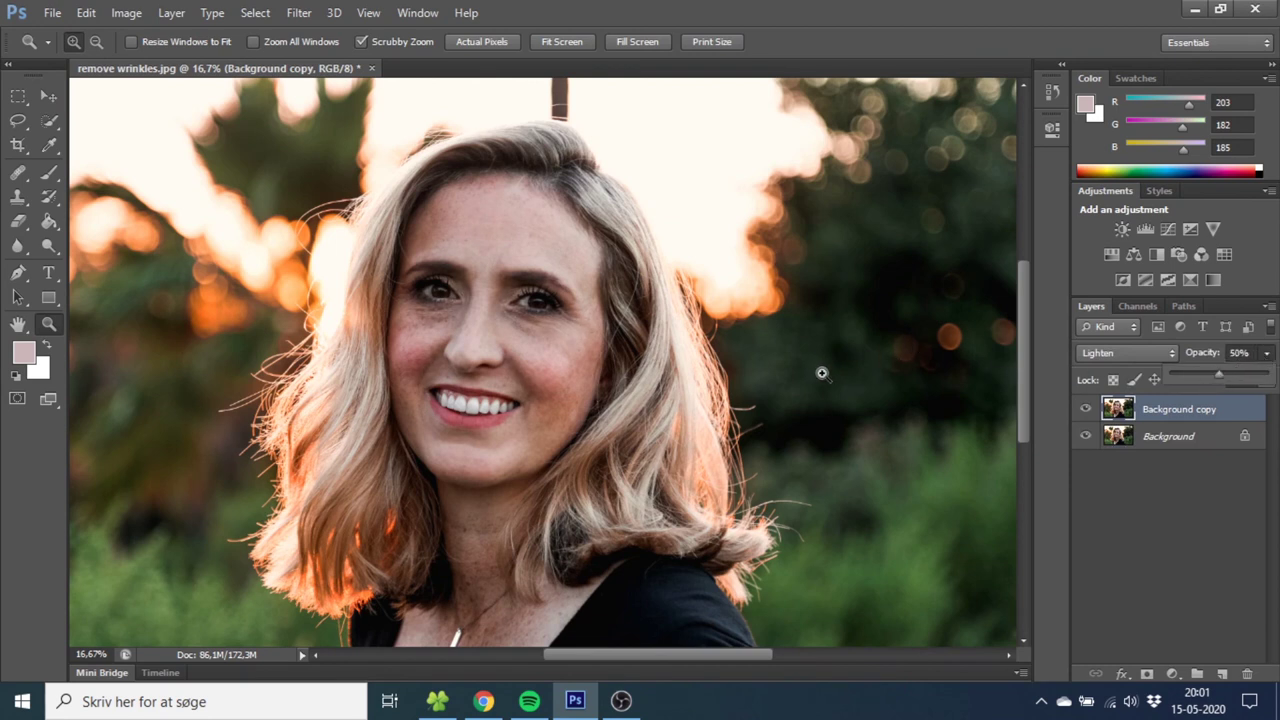